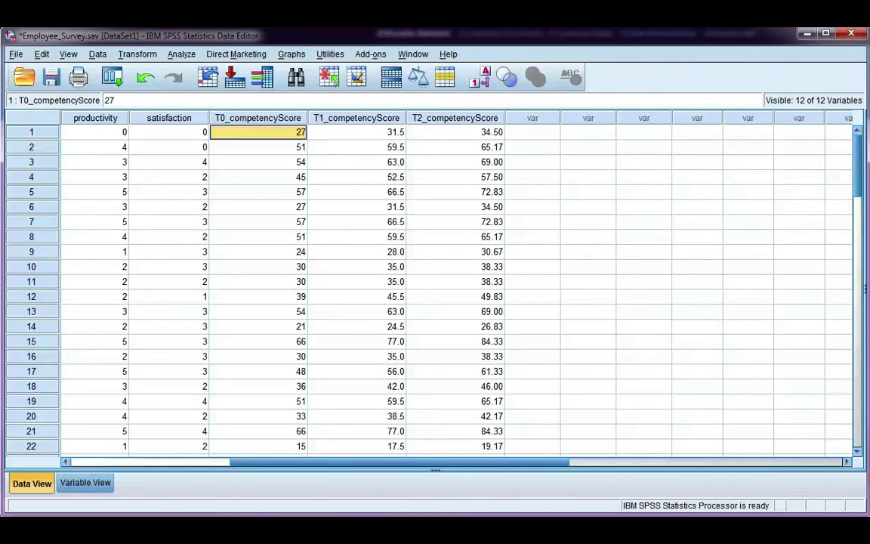
Set up Descriptives on T0_competencyScore with Save standardized values as variables turned on
left_click(274, 123)
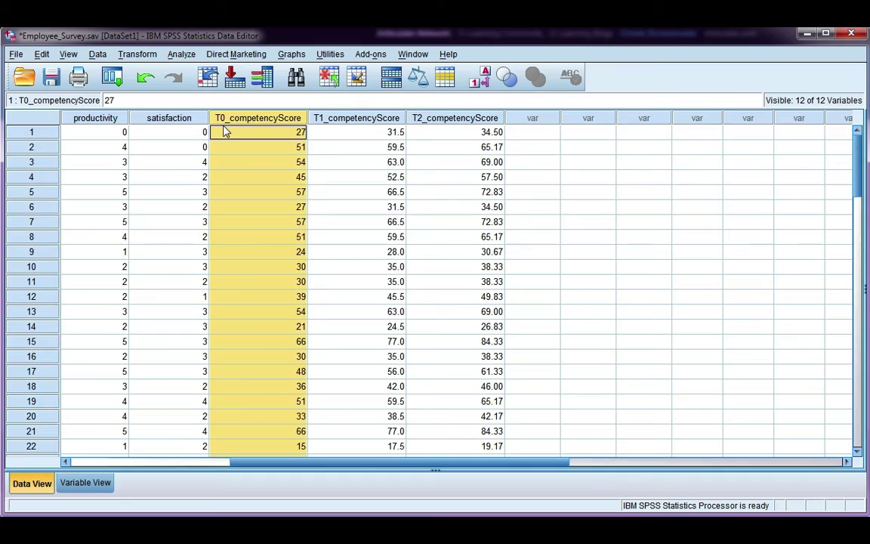
left_click(238, 137)
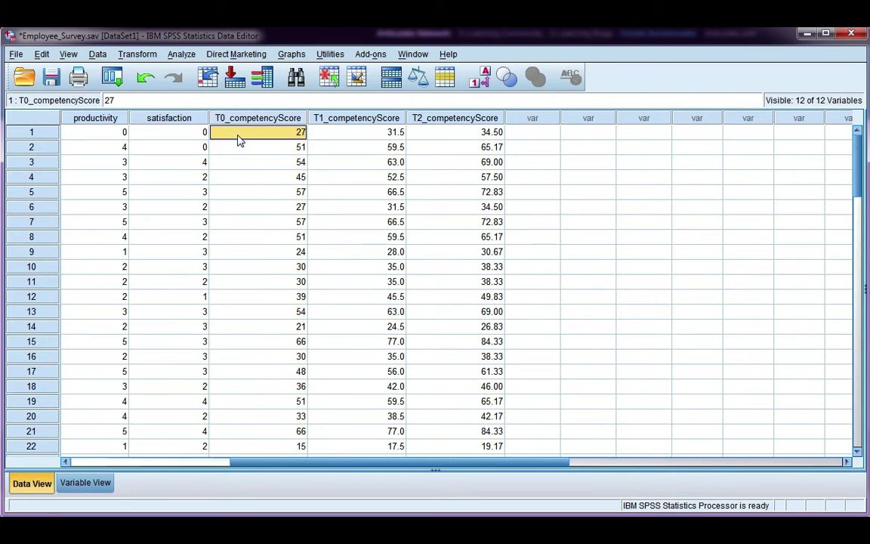
left_click(178, 54)
mouse_move(221, 90)
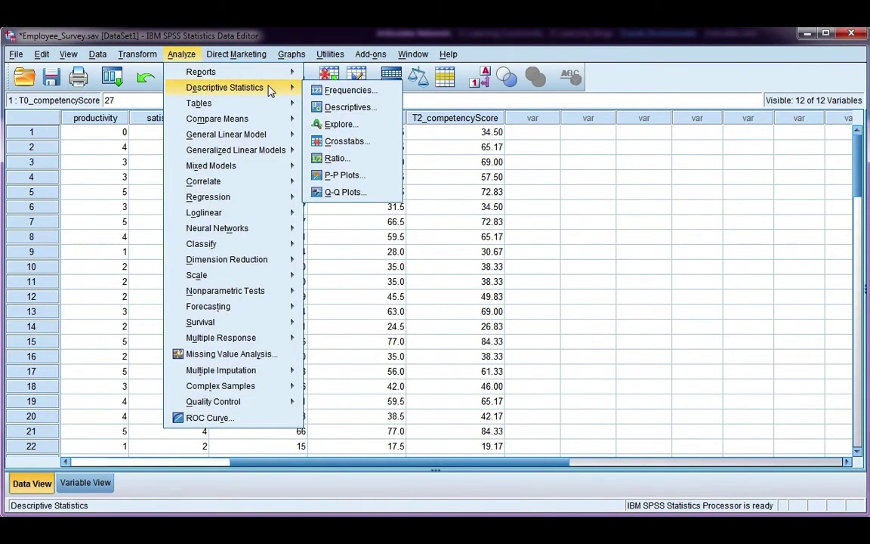
left_click(387, 114)
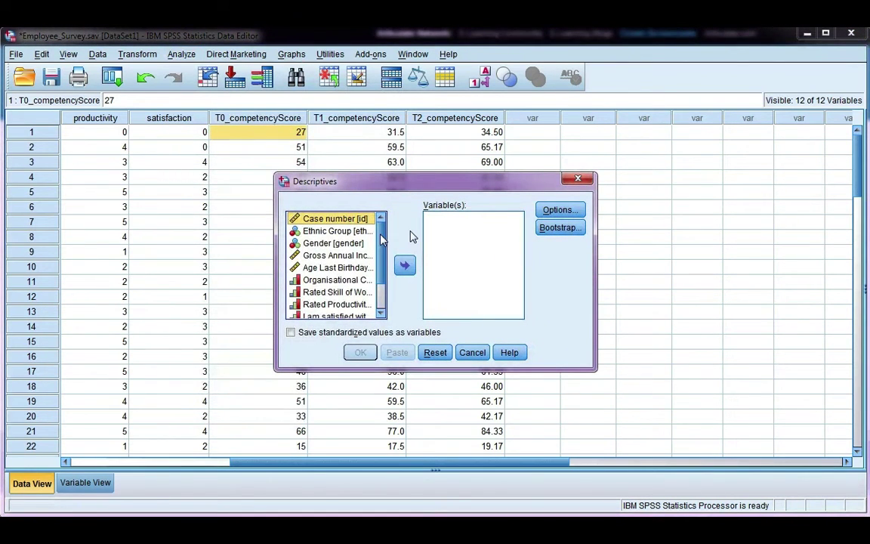
scroll(360, 301, "down", 3)
left_click(358, 291)
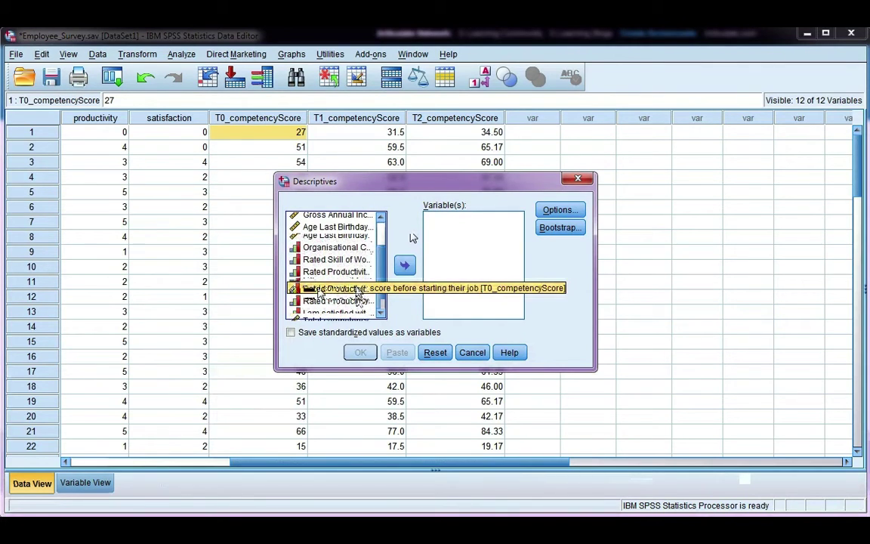
left_click_drag(358, 290, 445, 255)
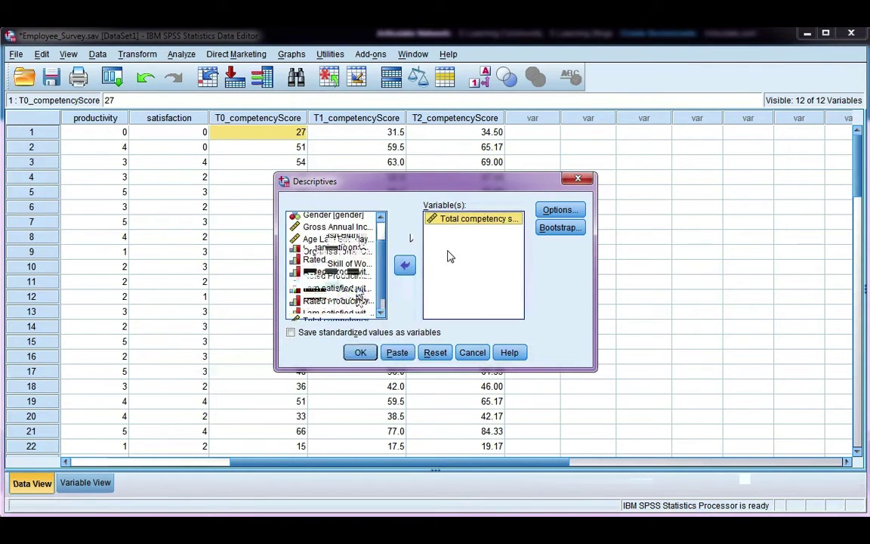
left_click(291, 333)
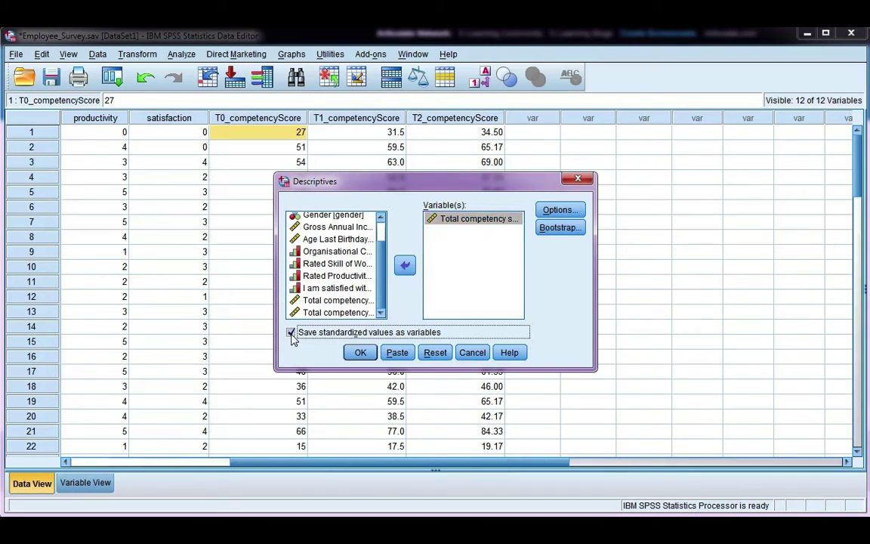
Run the descriptives (N 70, mean 42.47) to add ZT0_competencyScore, then return to the data
left_click(360, 353)
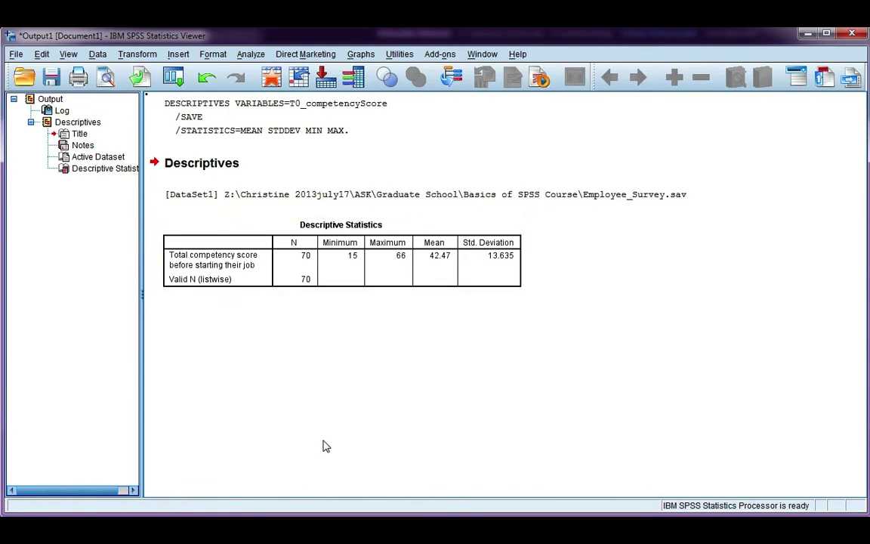
key("alt+Tab")
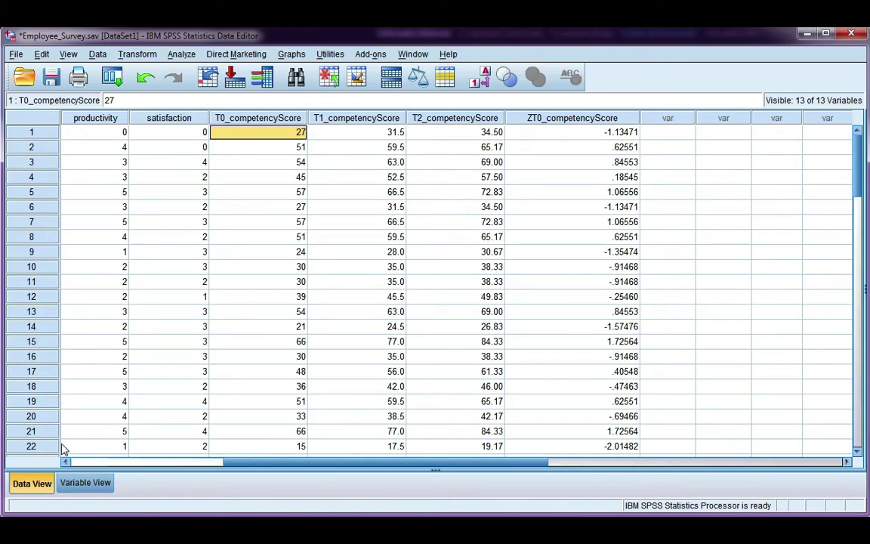
Inspect the new ZT0_competencyScore values, then return to the output showing SD 13.635
left_click(536, 118)
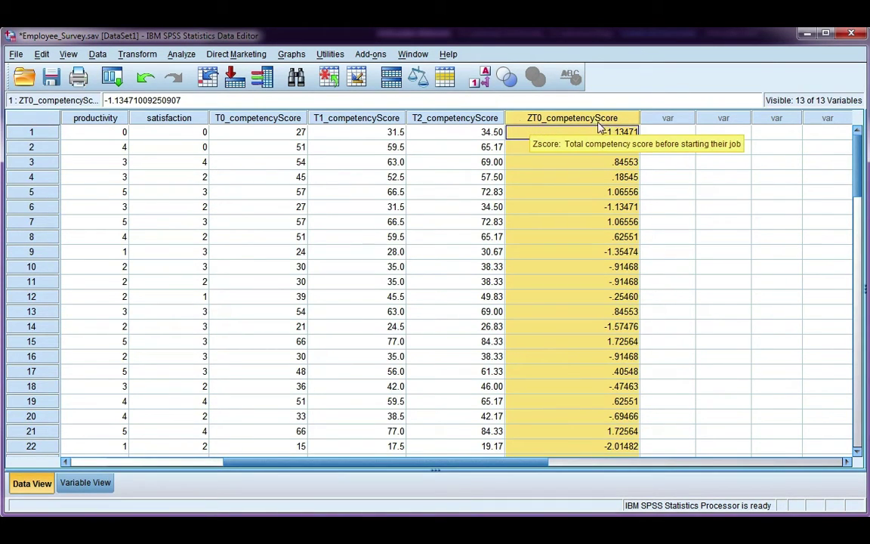
left_click(604, 178)
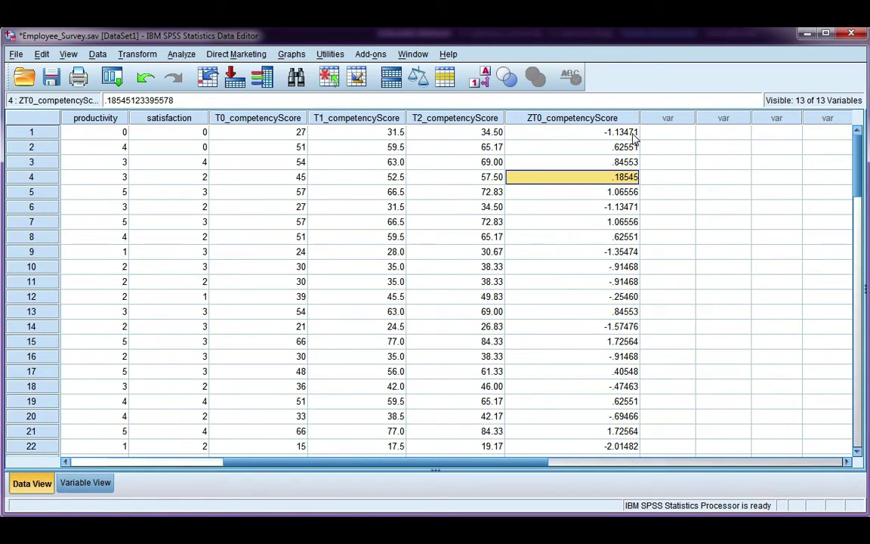
left_click(276, 134)
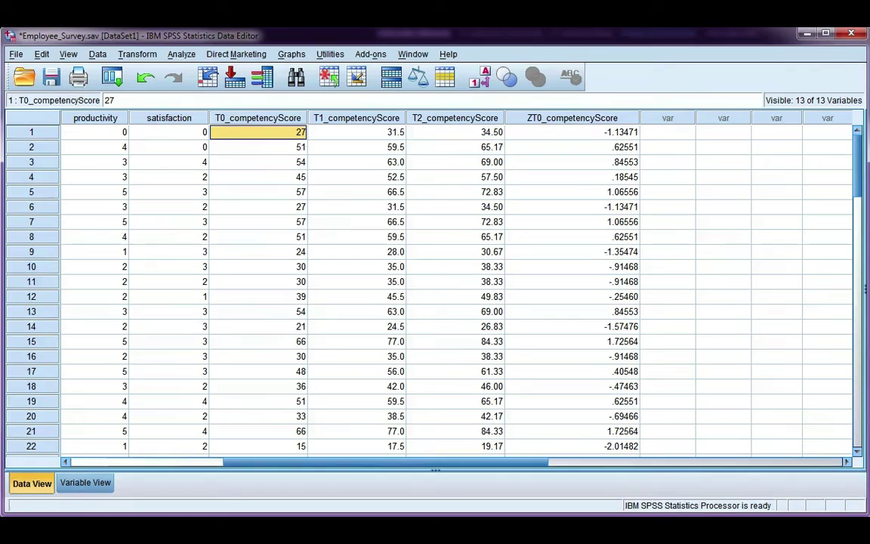
key("alt+Tab")
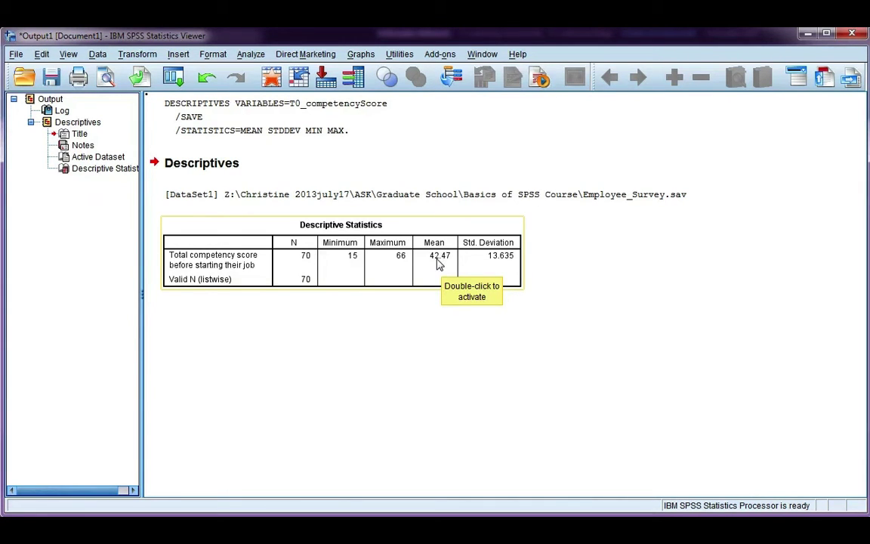
Reveal the full-precision mean 42.471429 and standard deviation 13.634697 in the Descriptive Statistics table
left_click(439, 263)
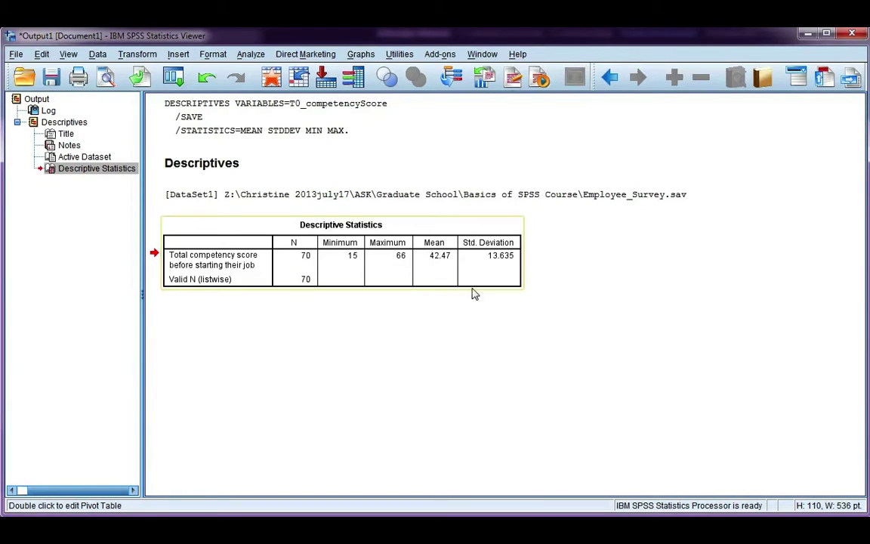
double_click(442, 264)
left_click(435, 261)
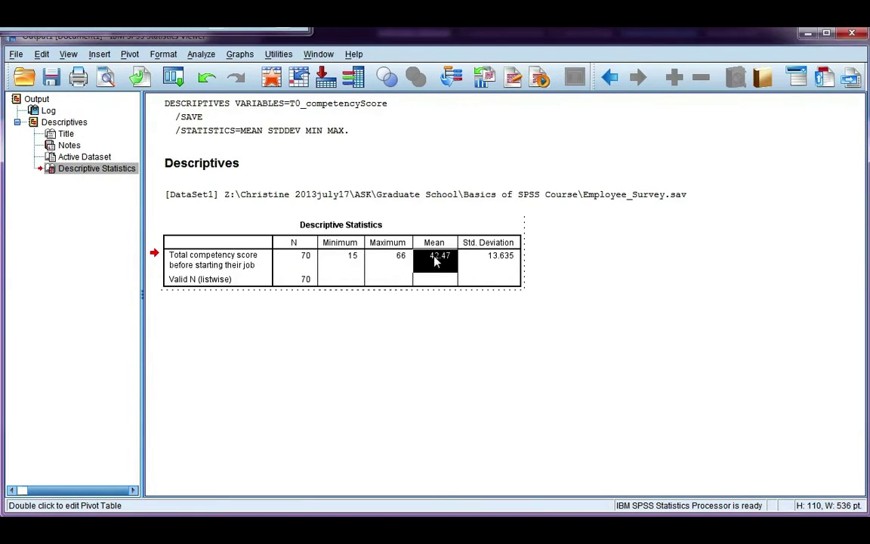
double_click(436, 261)
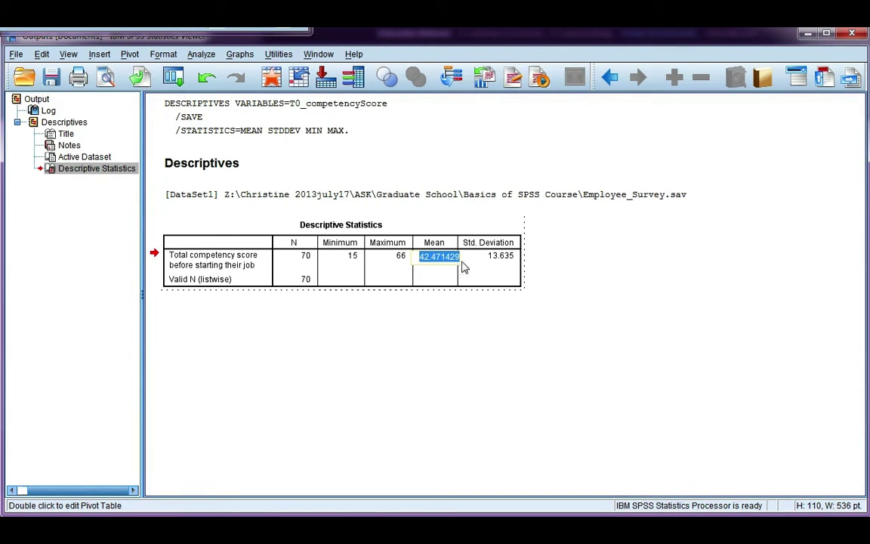
left_click(501, 260)
double_click(501, 260)
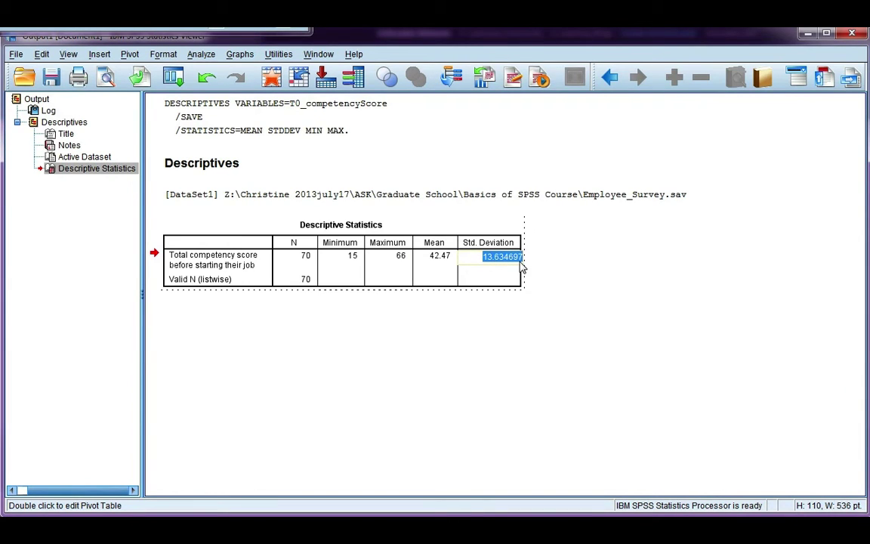
left_click(479, 360)
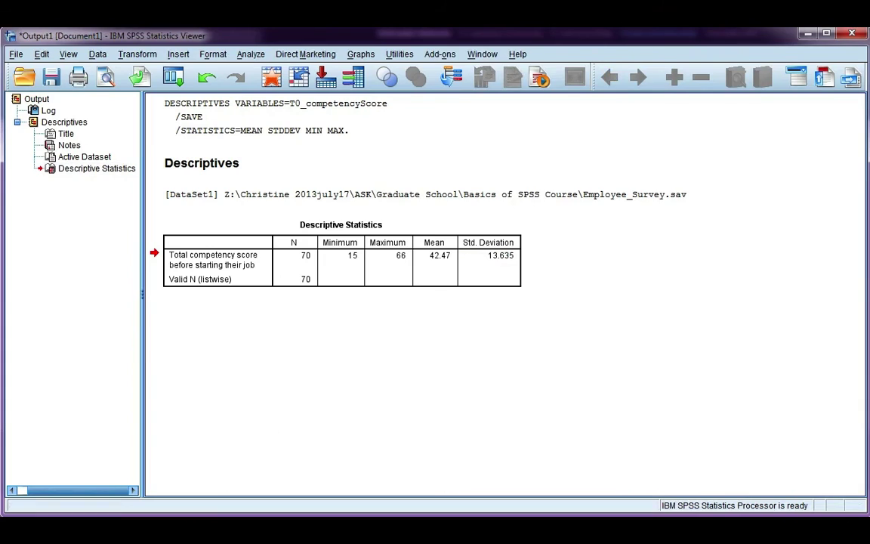
left_click(271, 76)
Start a Compute Variable with target variable named zScoreStdev
left_click(137, 55)
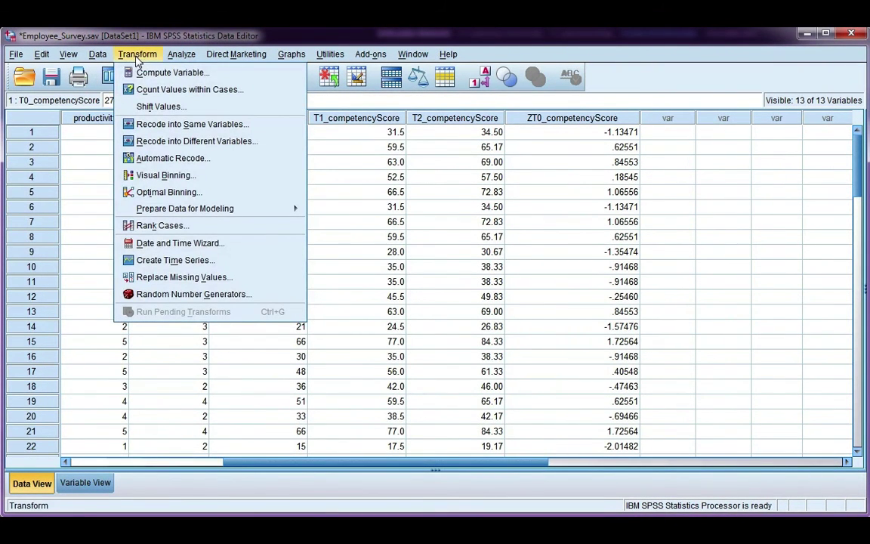
left_click(134, 73)
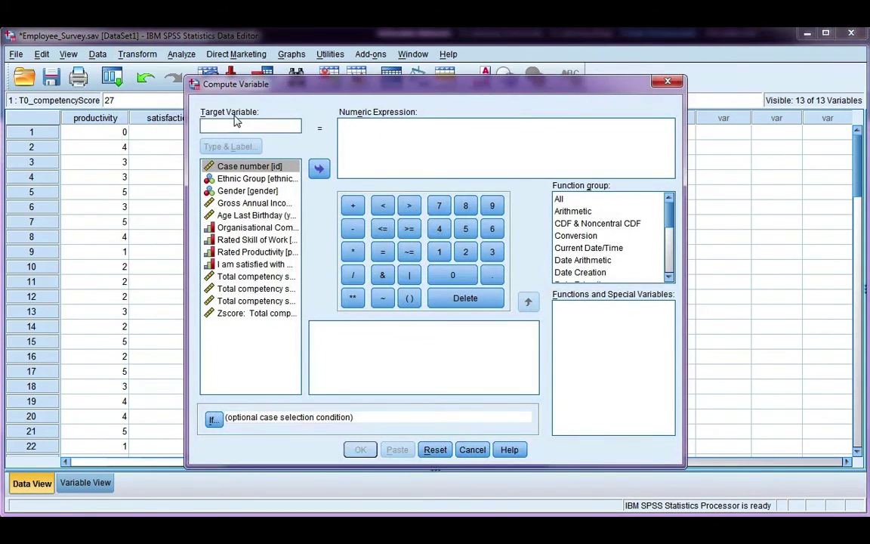
left_click(237, 126)
type("z")
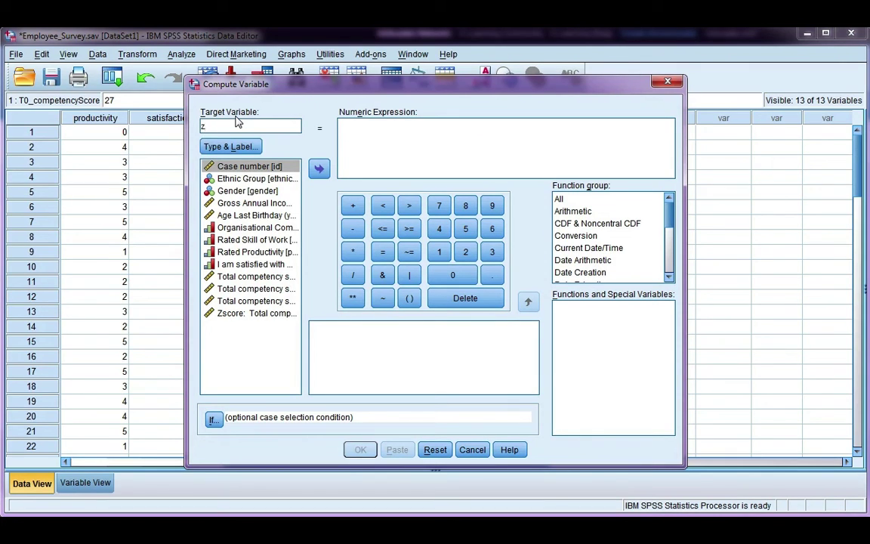
type("ScoreStdev")
Compute zScoreStdev as (T0_competencyScore-42.471429)/13.634697 and return to the data
left_click(261, 276)
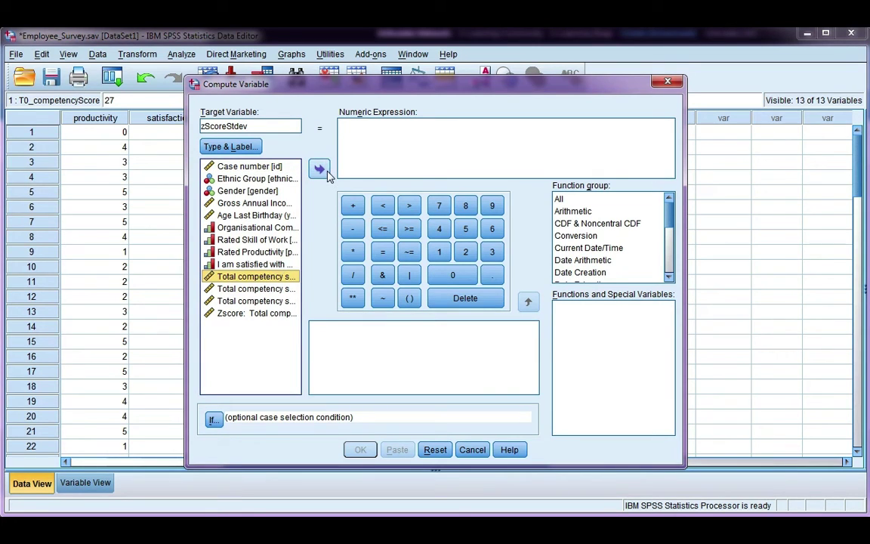
left_click(367, 141)
type("(")
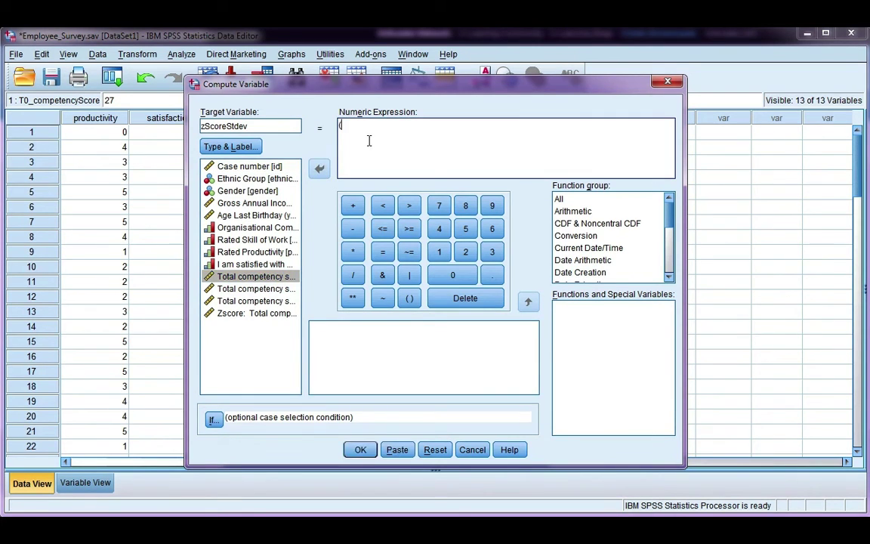
left_click(253, 277)
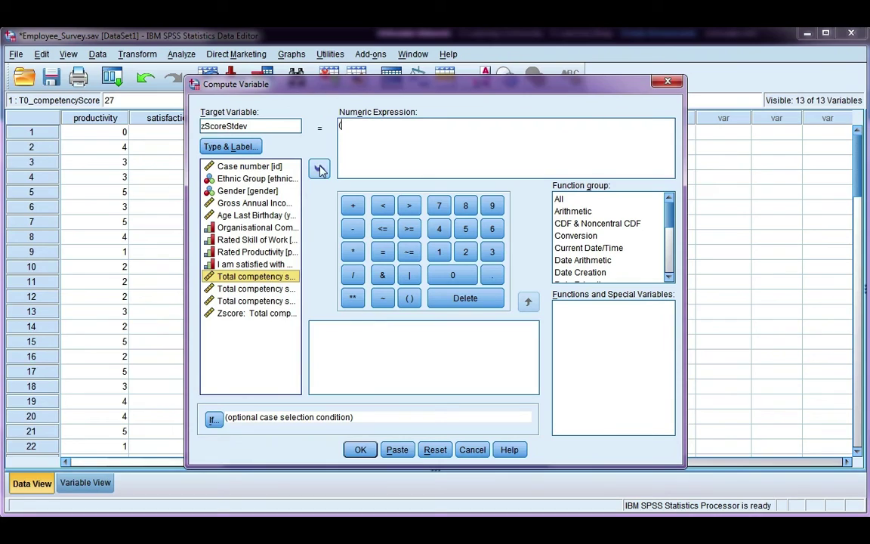
left_click(319, 170)
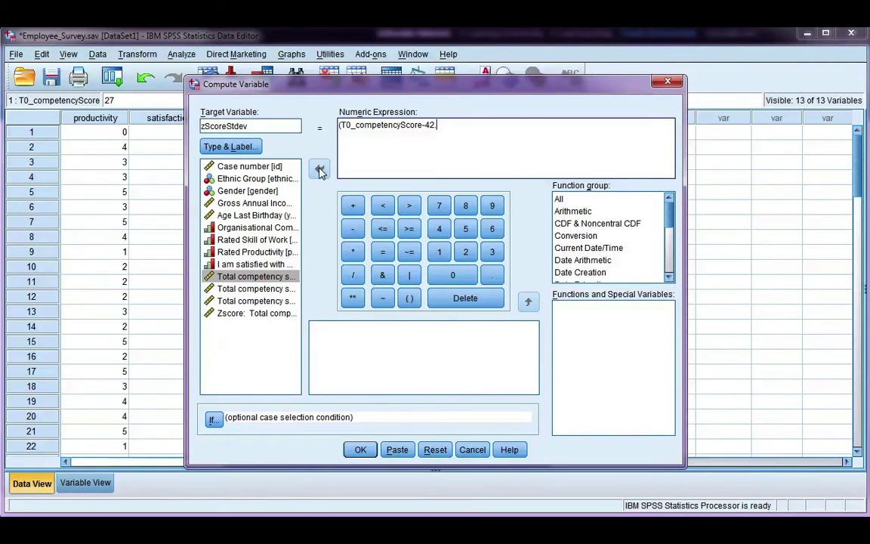
type("-42.471429)/13.6")
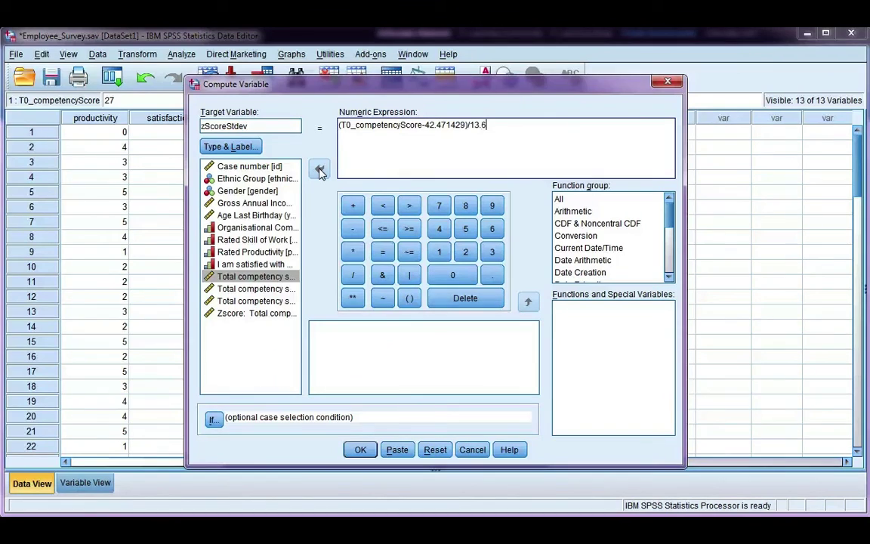
type("34697")
left_click(361, 451)
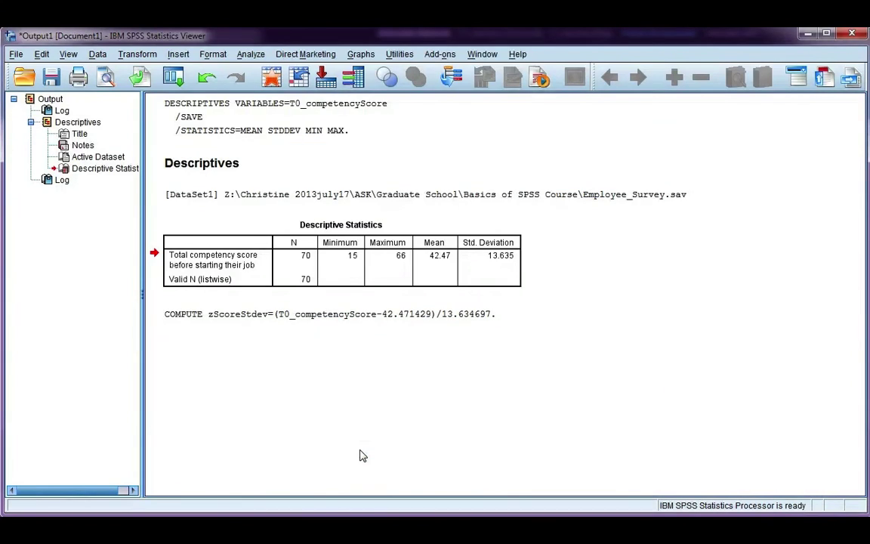
key("alt+Tab")
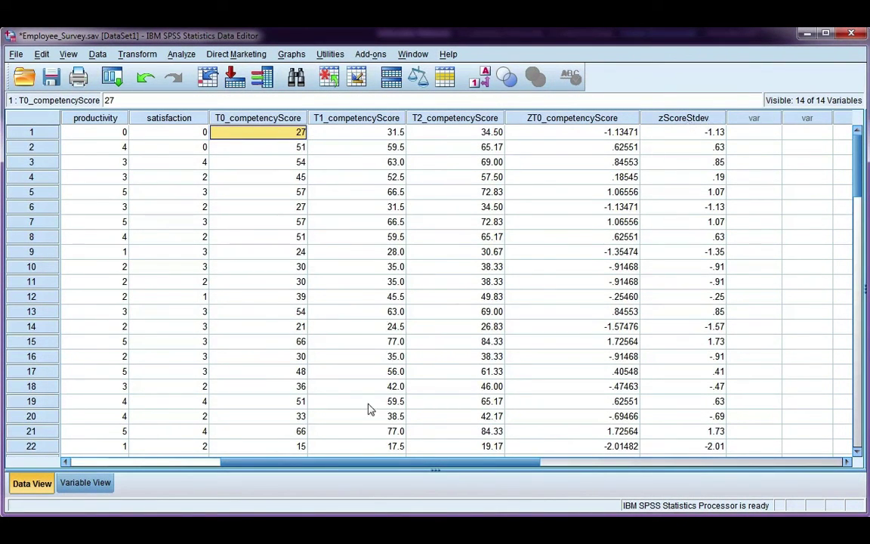
Give zScoreStdev 5 decimal places so it shows 1.72564, -2.01482 like ZT0_competencyScore
left_click(91, 483)
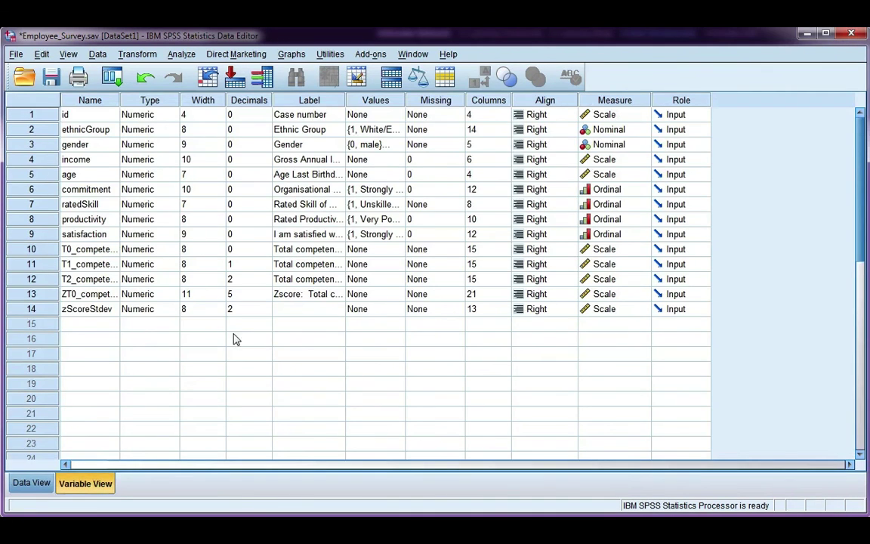
left_click(266, 310)
left_click(266, 306)
left_click(265, 307)
left_click(31, 483)
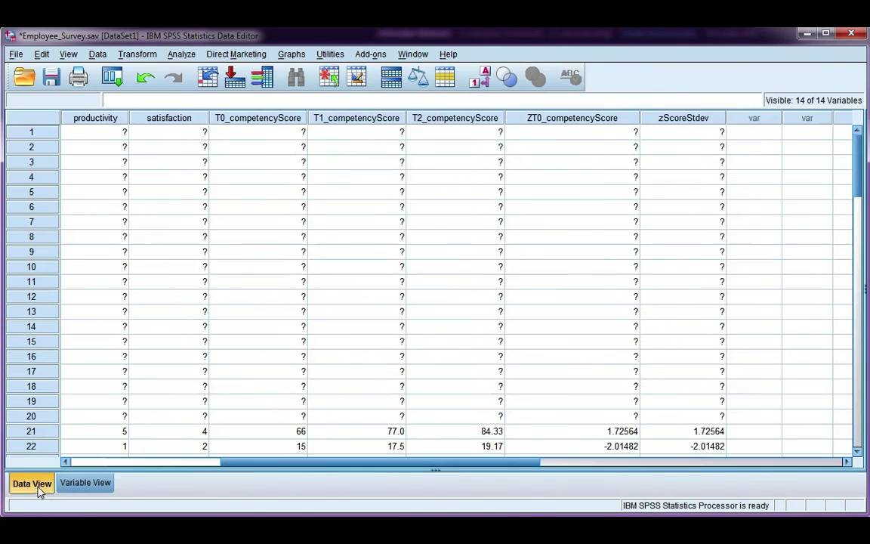